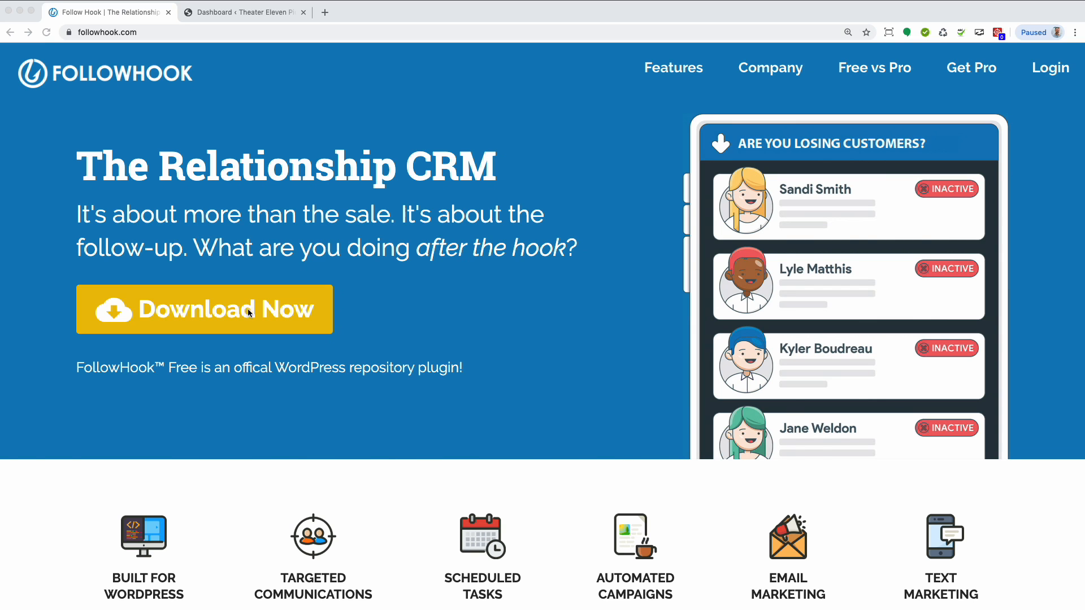
In the WordPress dashboard, add a new Follow Hook person with first name, last name and e-mail, and publish the record.
key("ctrl+Tab")
mouse_move(86, 274)
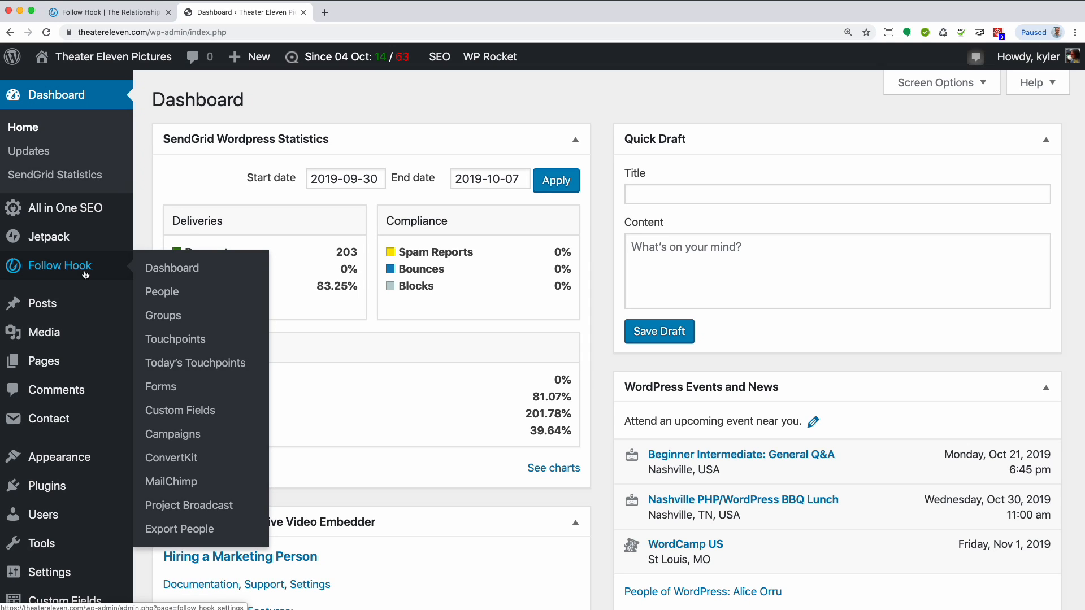
left_click(166, 293)
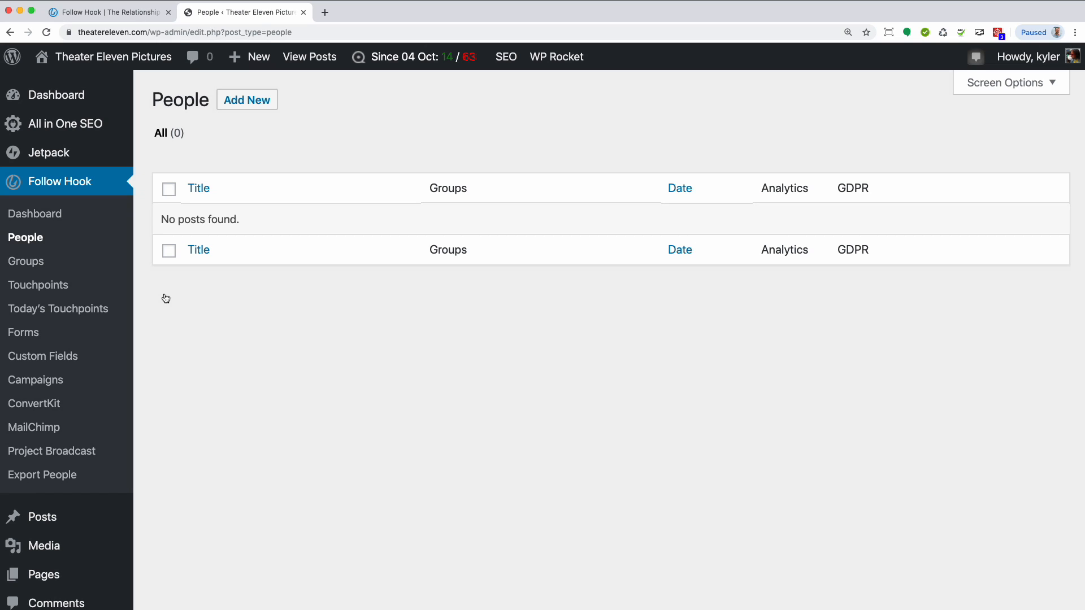
left_click(249, 106)
left_click(200, 417)
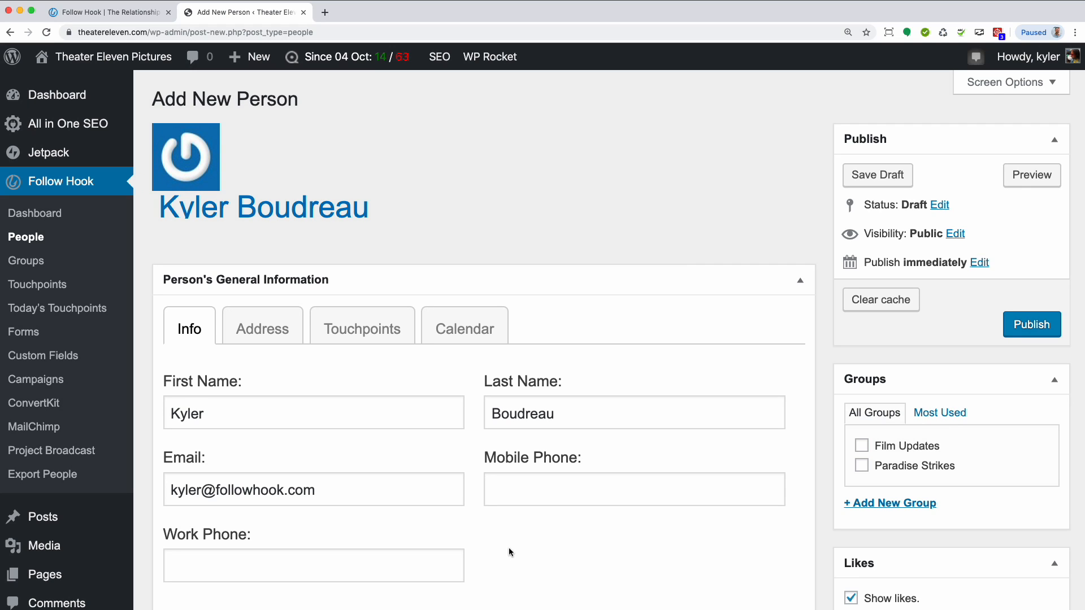
left_click(1029, 324)
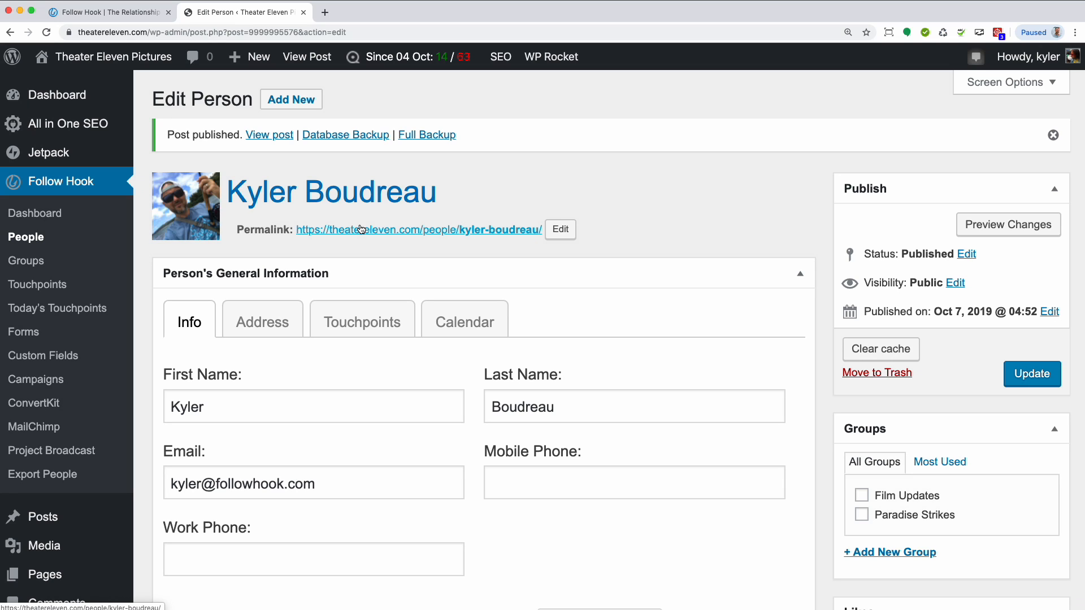
Examine the person's general information fields, including preferred contact method, the GDPR options and Favorite Film.
scroll(352, 245, "down", 5)
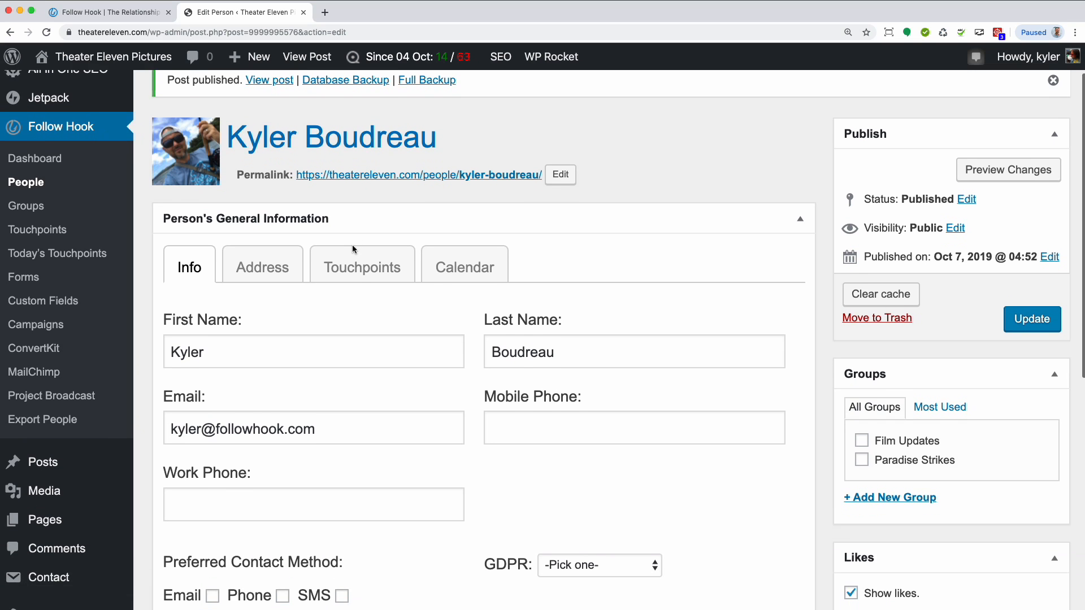
scroll(339, 251, "down", 1)
scroll(340, 250, "up", 1)
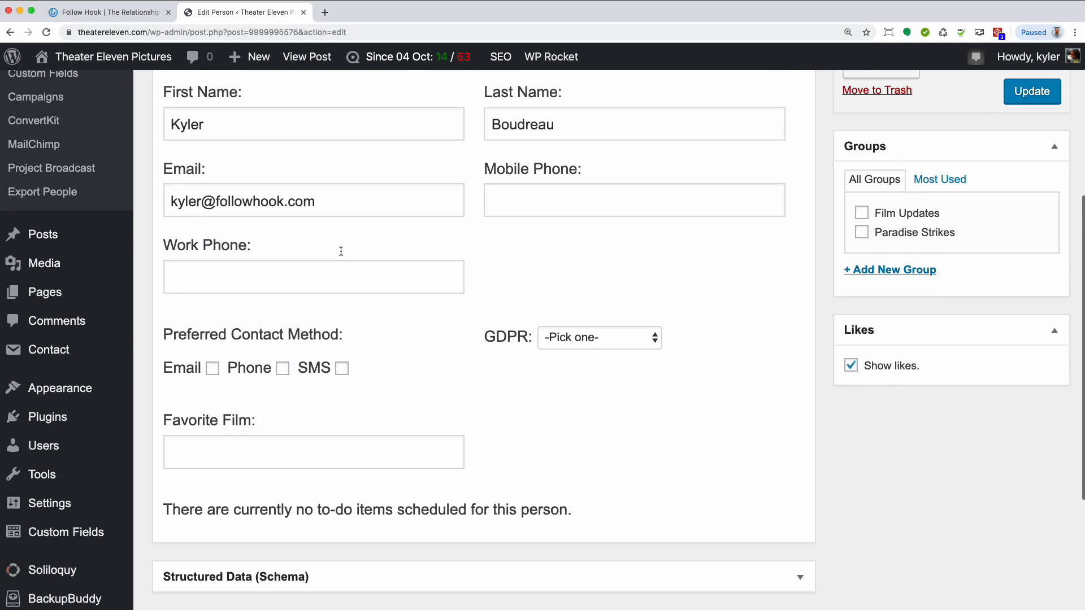
scroll(340, 249, "down", 2)
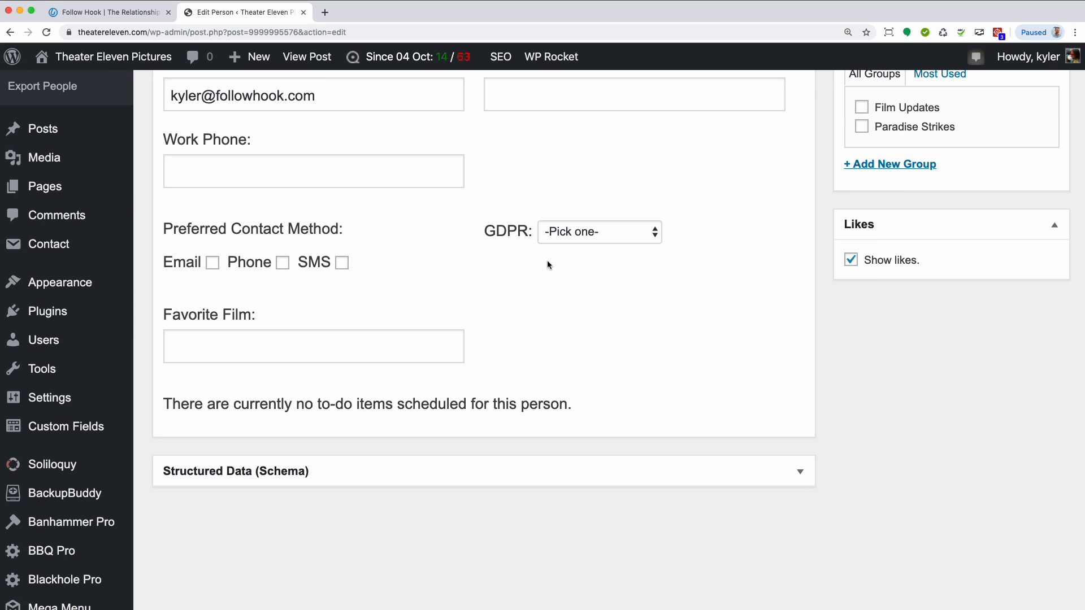
left_click(575, 241)
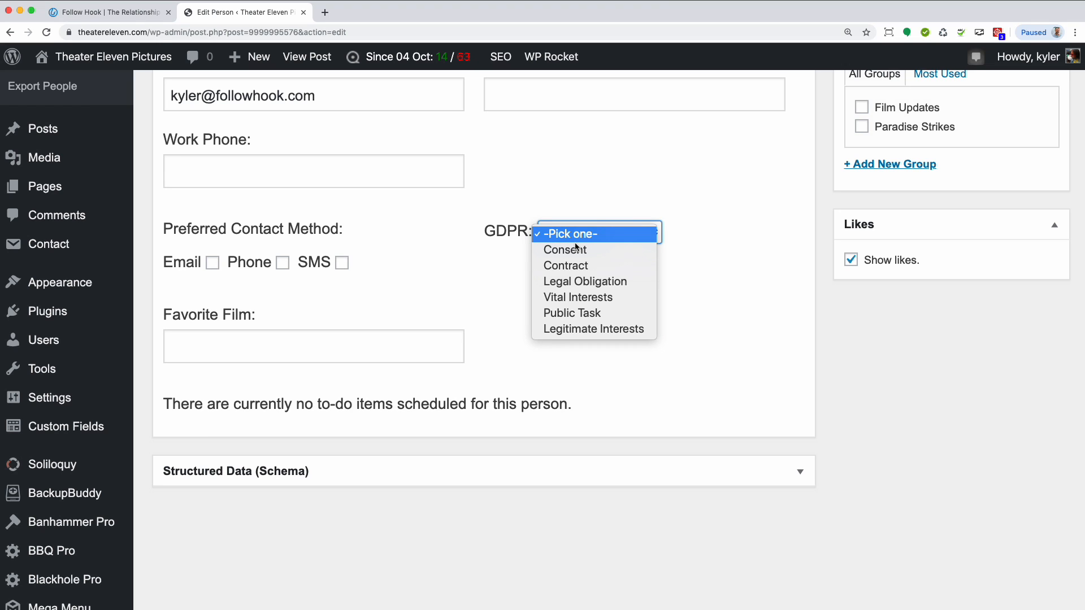
left_click(575, 242)
scroll(194, 317, "up", 2)
scroll(150, 350, "down", 2)
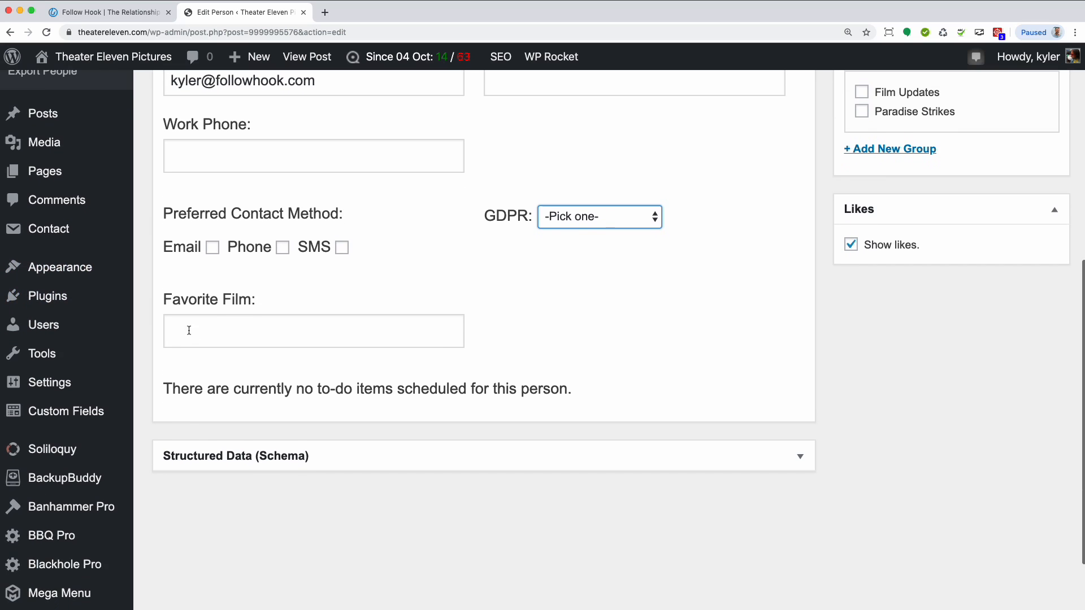
left_click(185, 336)
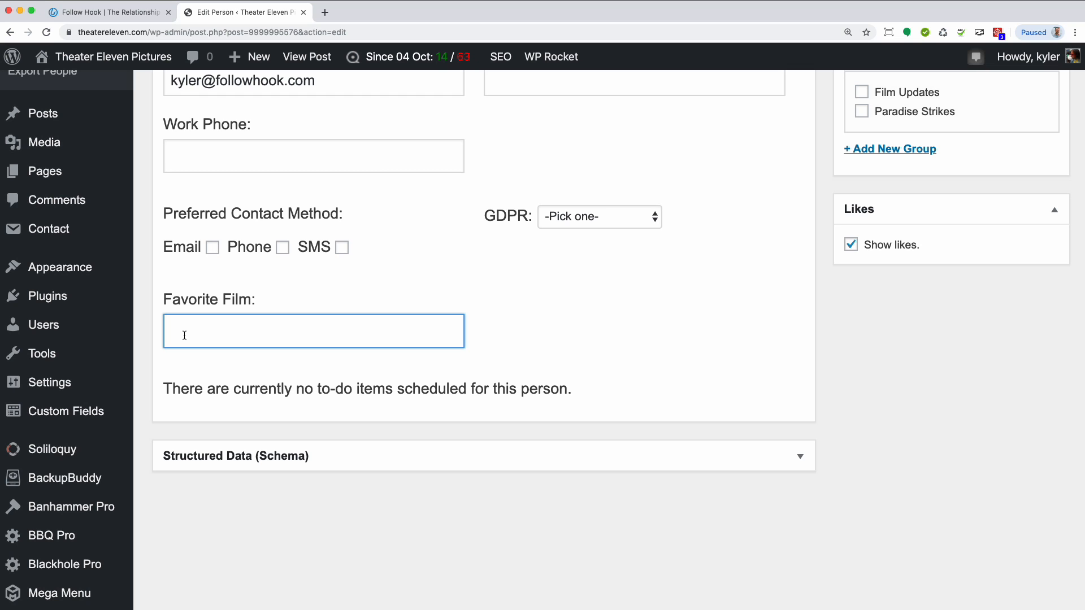
Open Follow Hook's Custom Fields page and review the field creation form and the existing Favorite Film field.
scroll(184, 336, "up", 7)
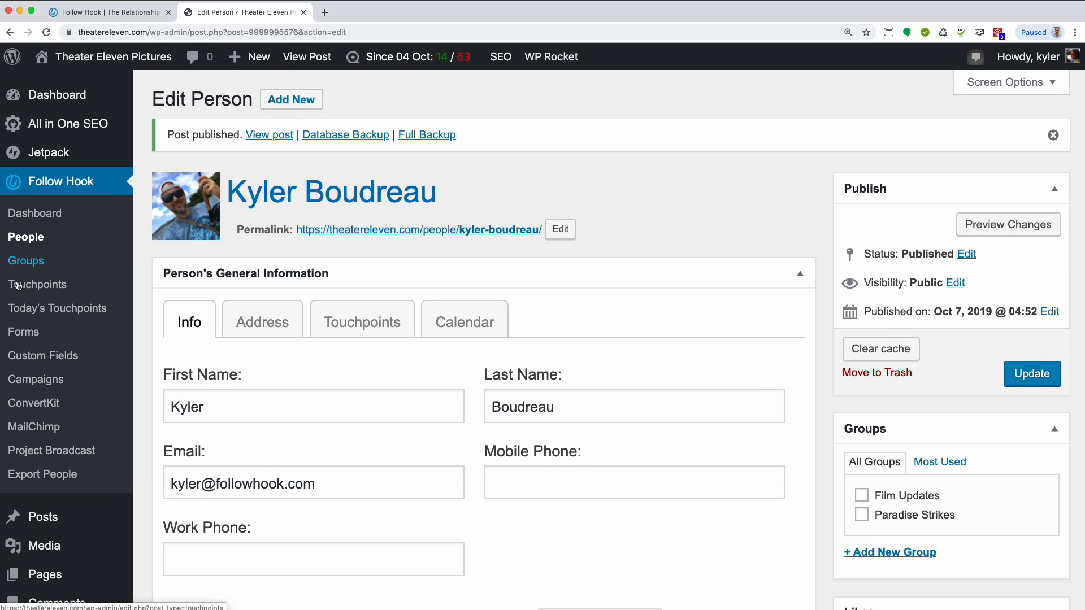
left_click(27, 361)
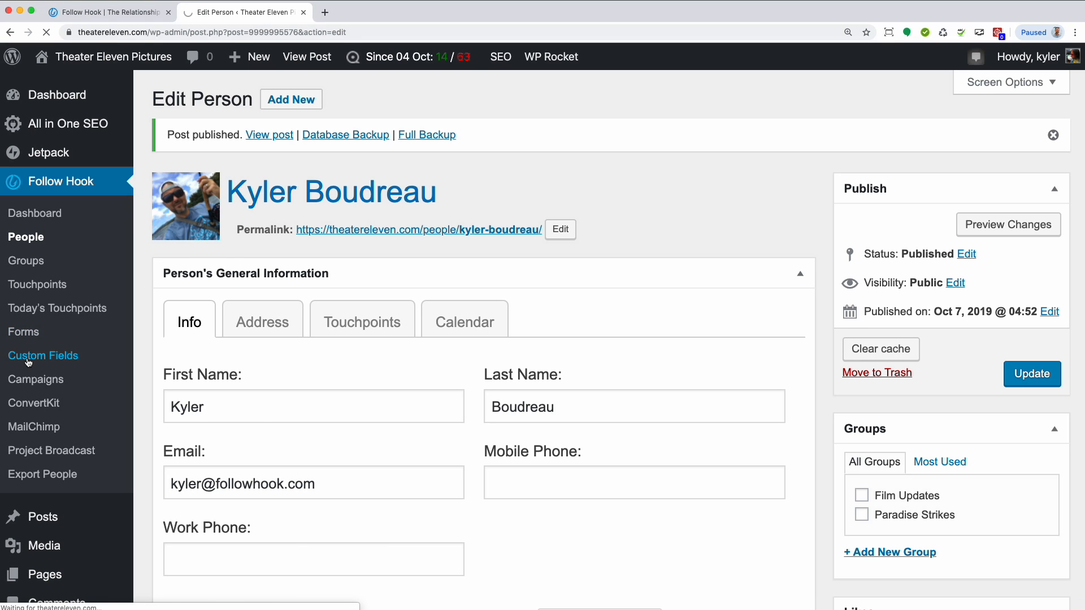
scroll(200, 195, "down", 3)
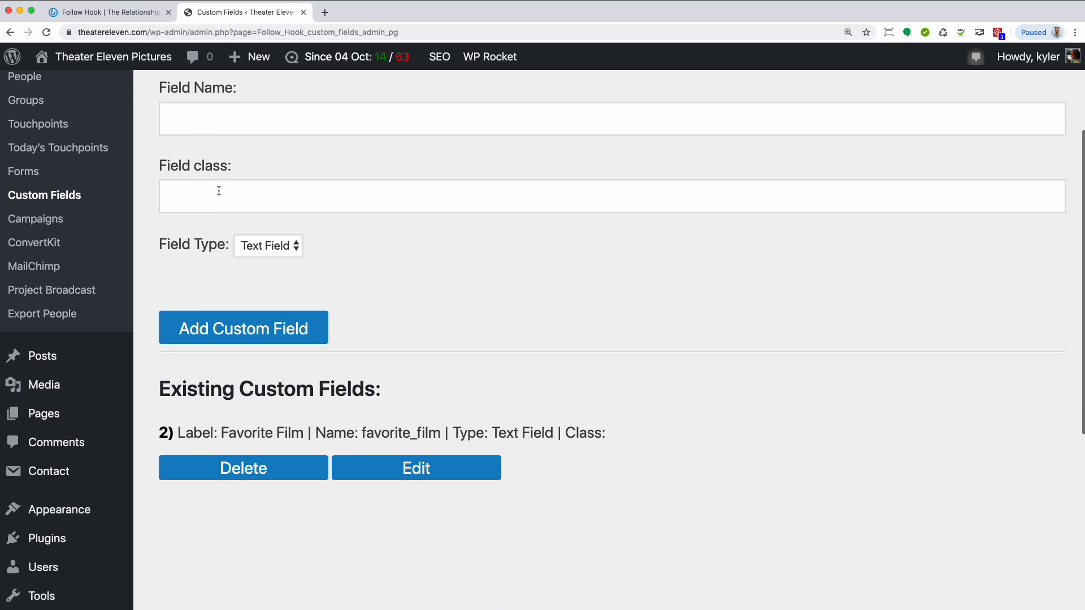
scroll(213, 416, "down", 1)
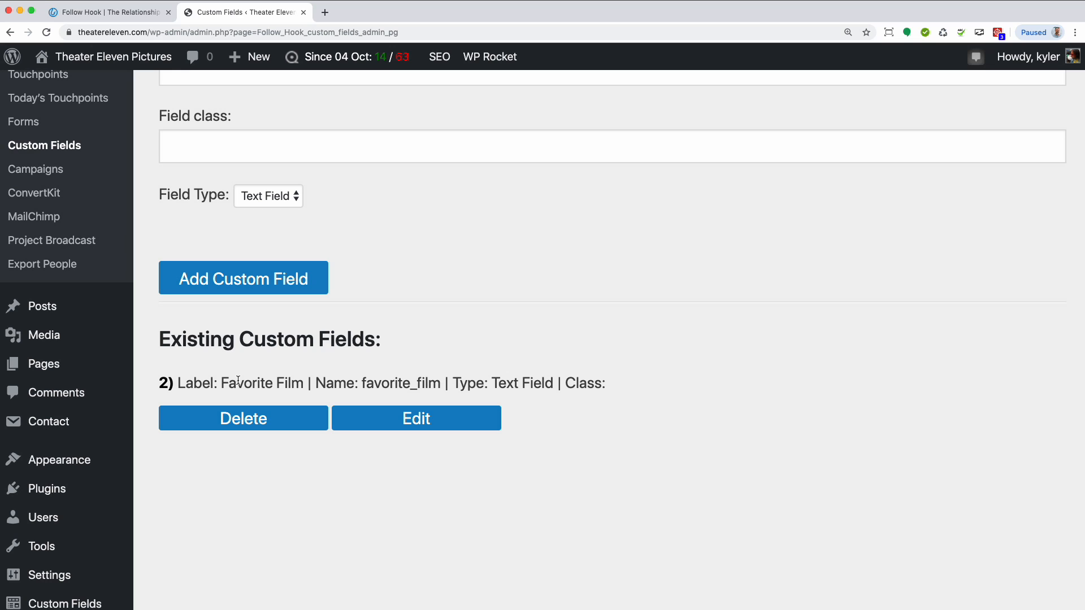
scroll(238, 380, "up", 2)
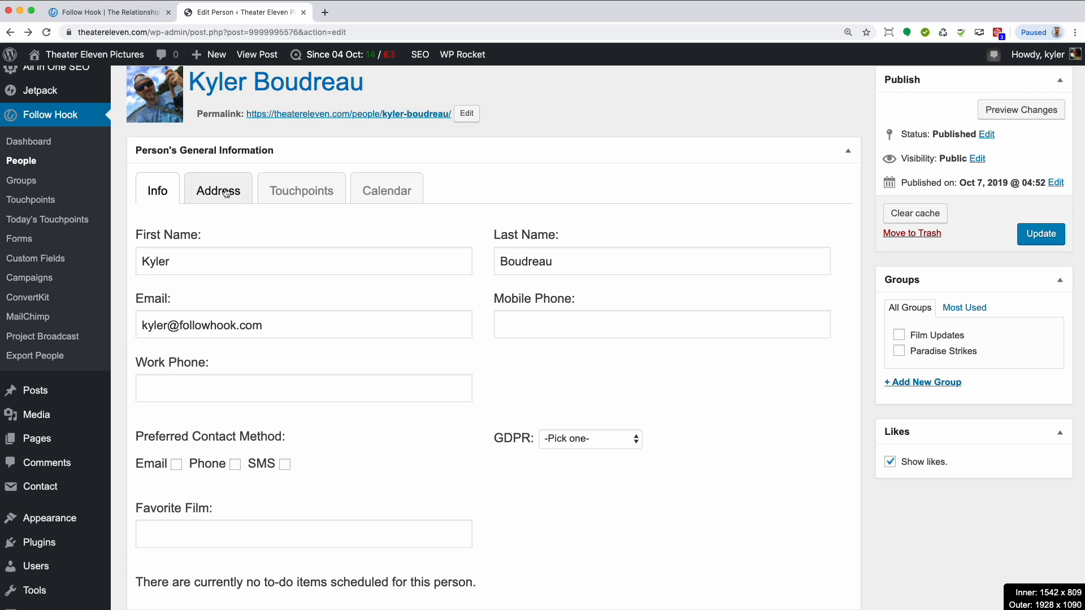
Review the person record's Address, Touchpoints and Calendar sections, and return to the Info section.
left_click(208, 195)
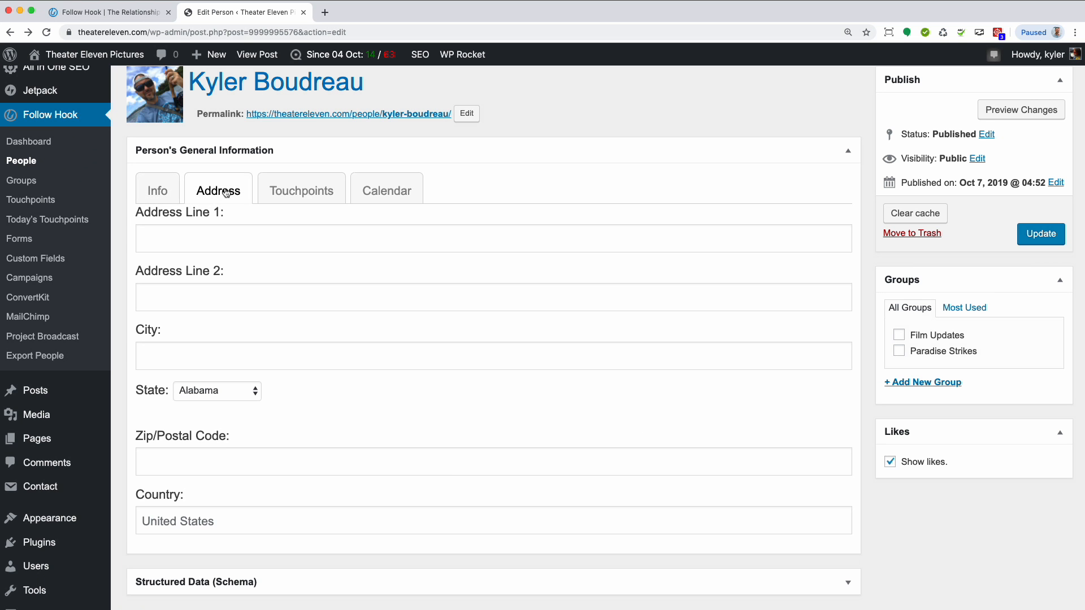
left_click(303, 194)
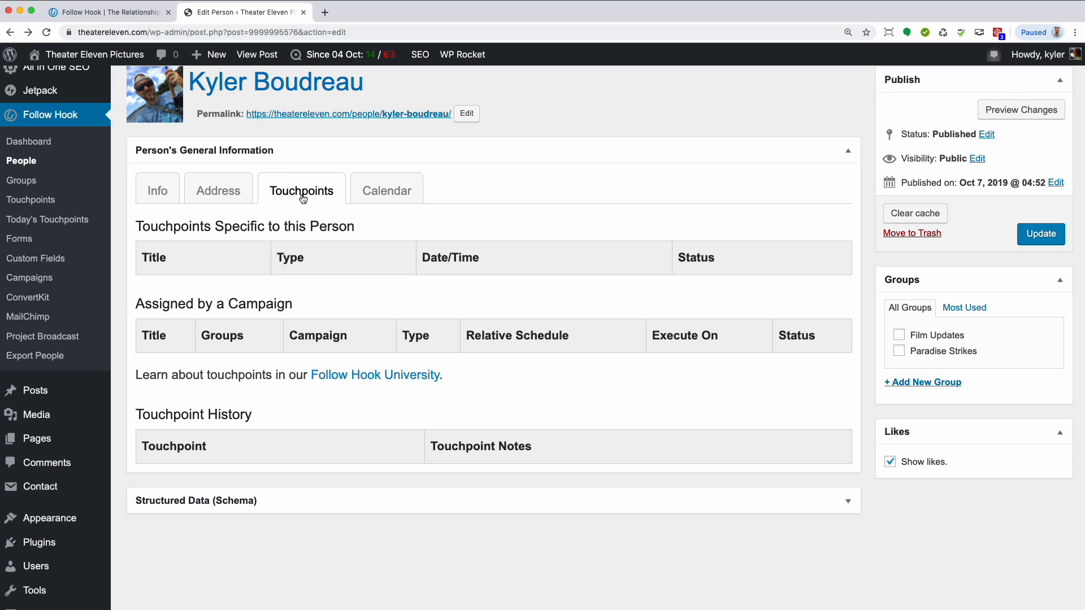
left_click(409, 200)
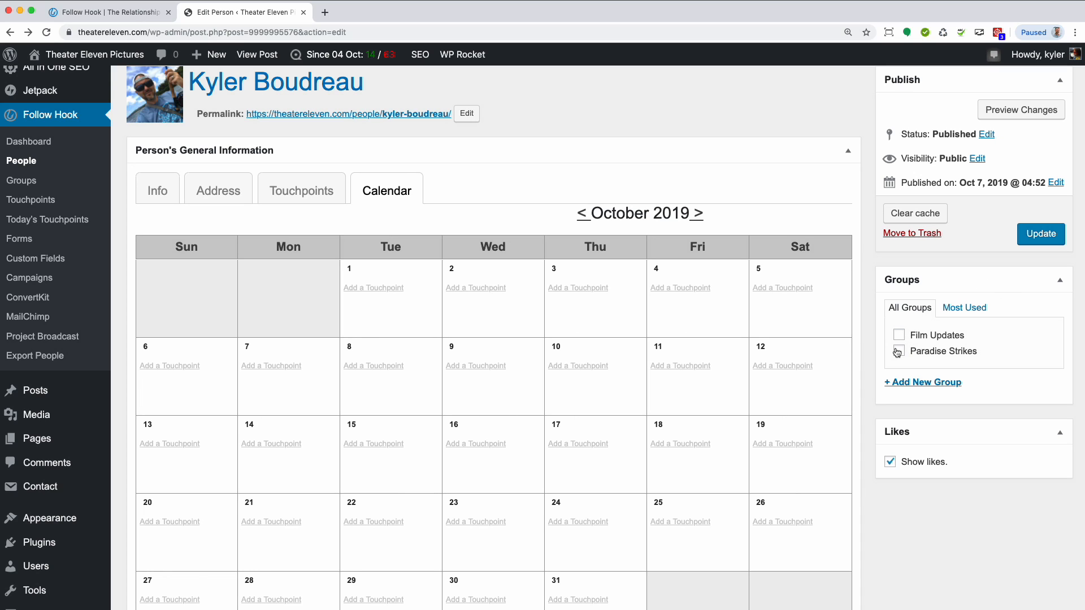
left_click(173, 202)
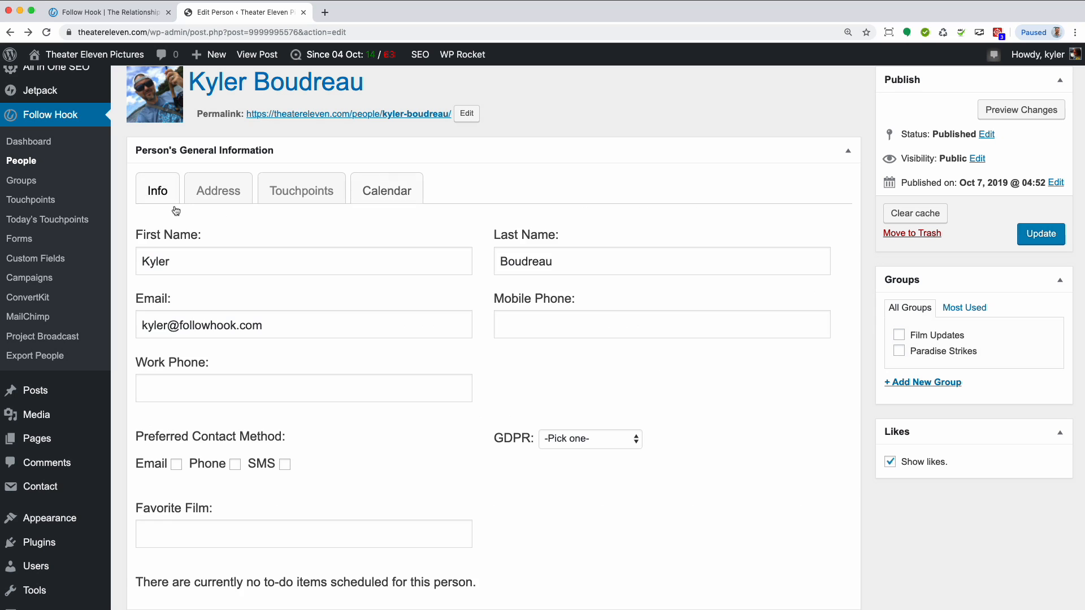
scroll(281, 223, "down", 3)
scroll(282, 226, "up", 2)
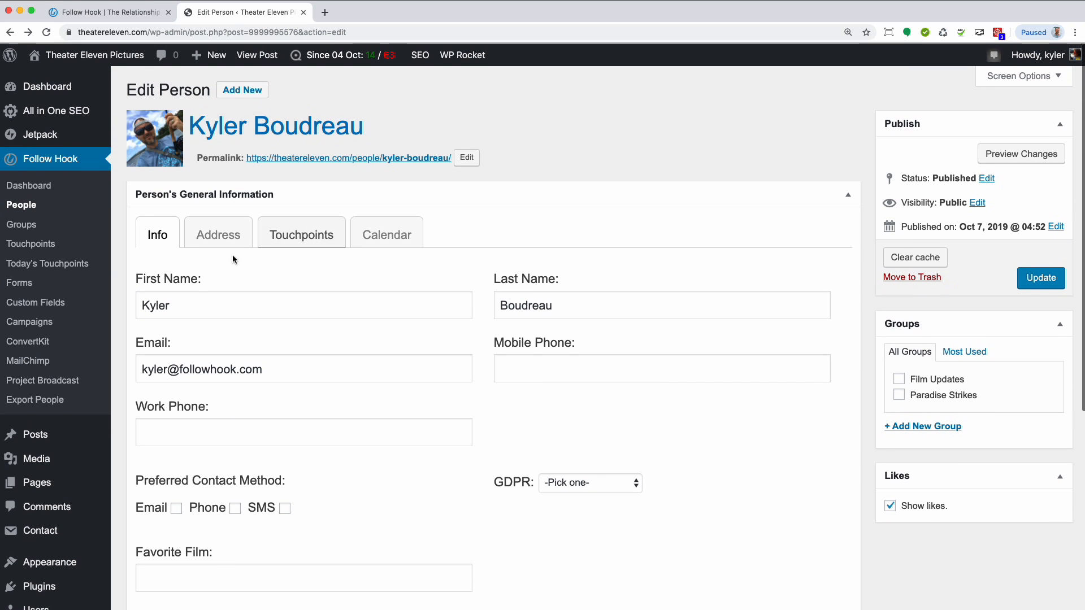
Try a bulk edit of everyone in the People list that assigns them to the Film Updates group.
left_click(28, 207)
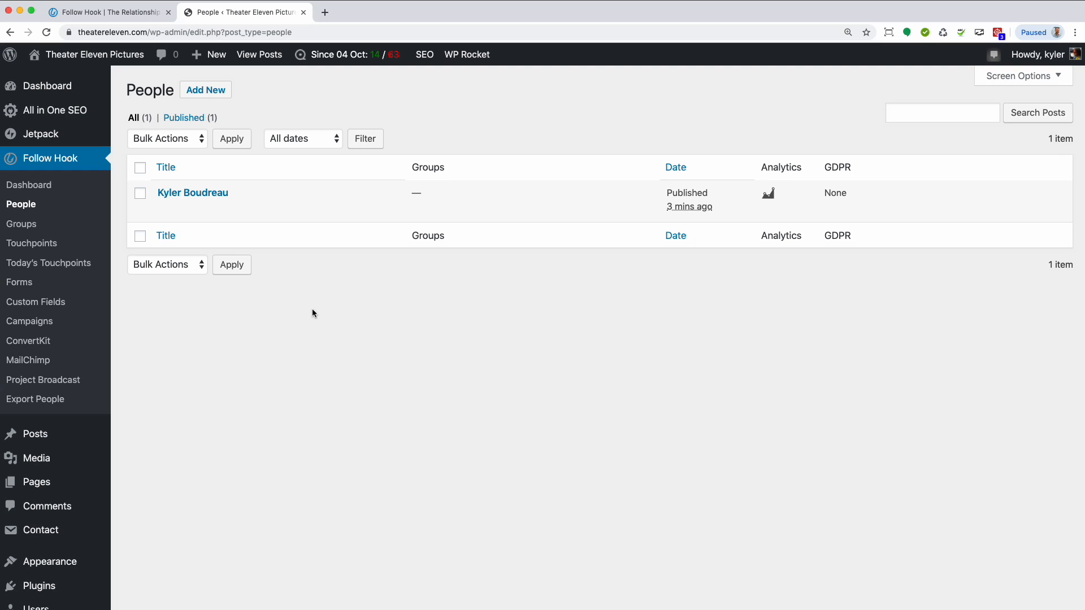
left_click(140, 169)
left_click(169, 139)
left_click(169, 154)
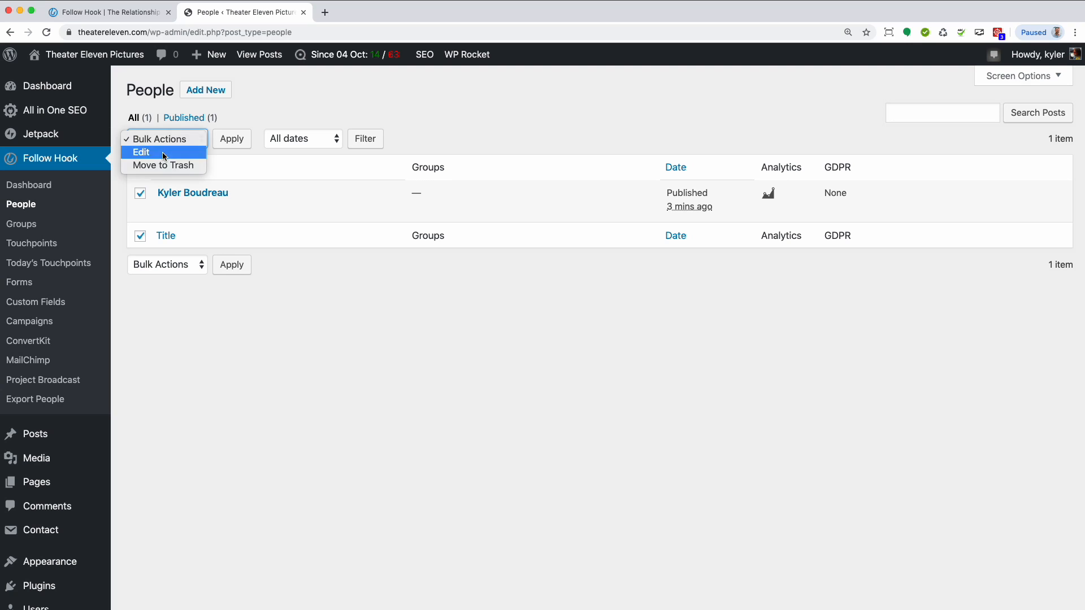
left_click(229, 142)
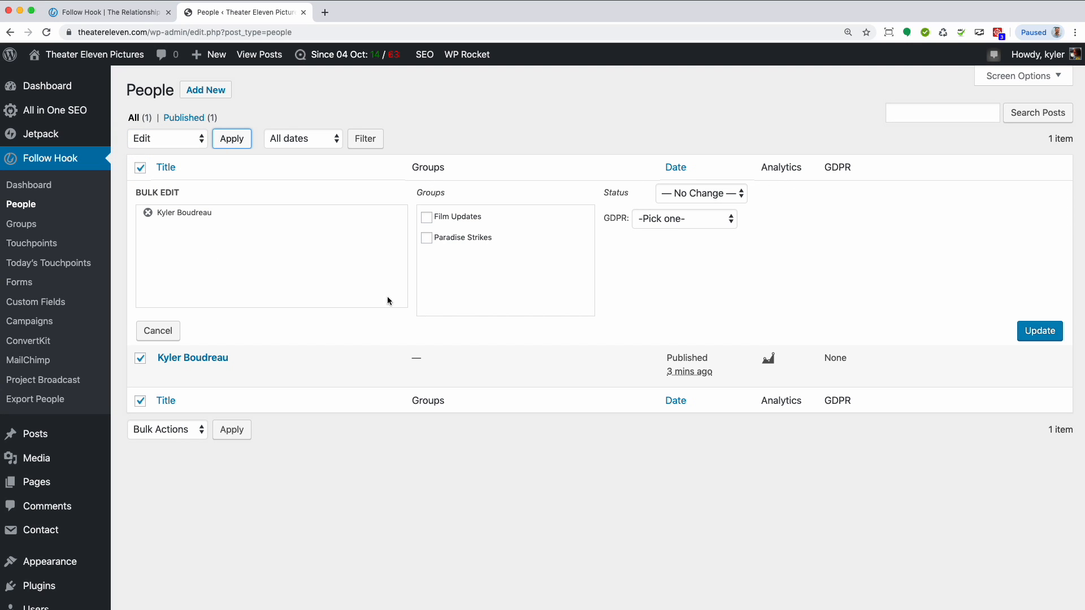
left_click(426, 218)
key("super+equal")
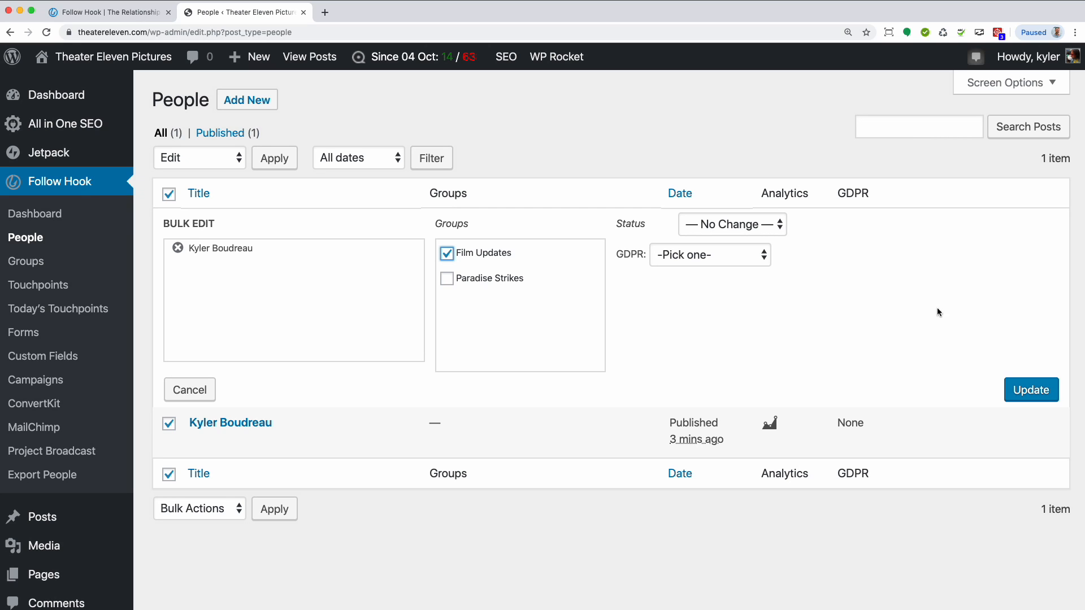
left_click(743, 262)
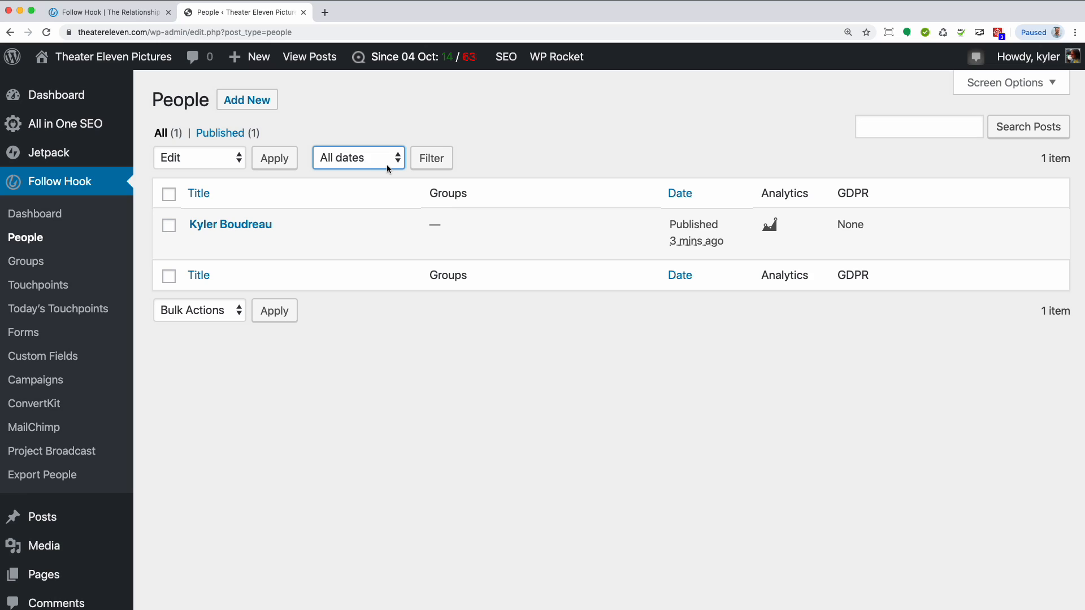
Check the date filter choices available for the People list.
left_click(386, 164)
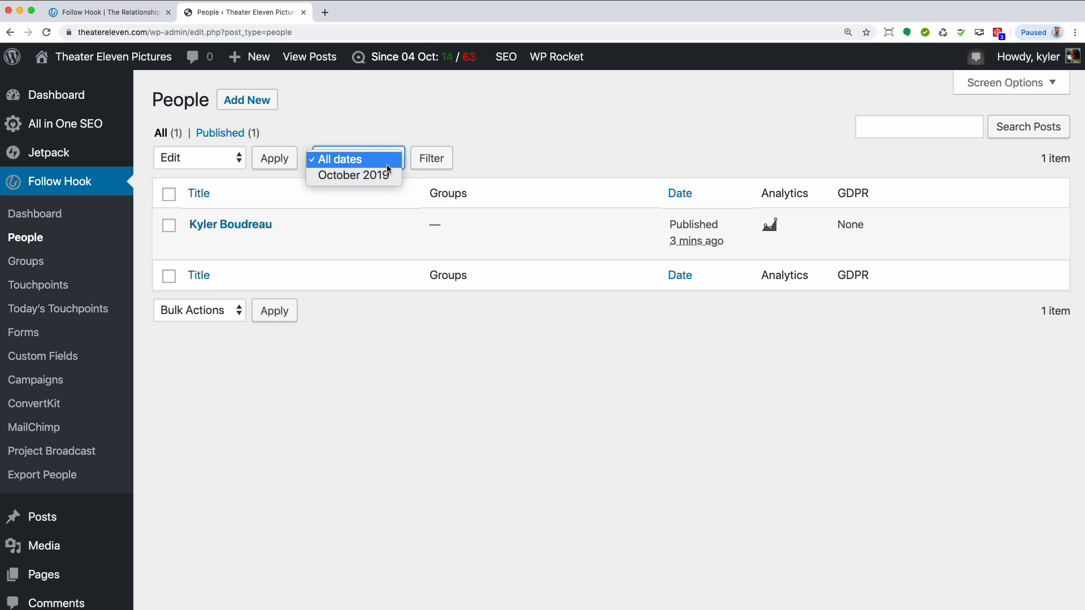
left_click(439, 141)
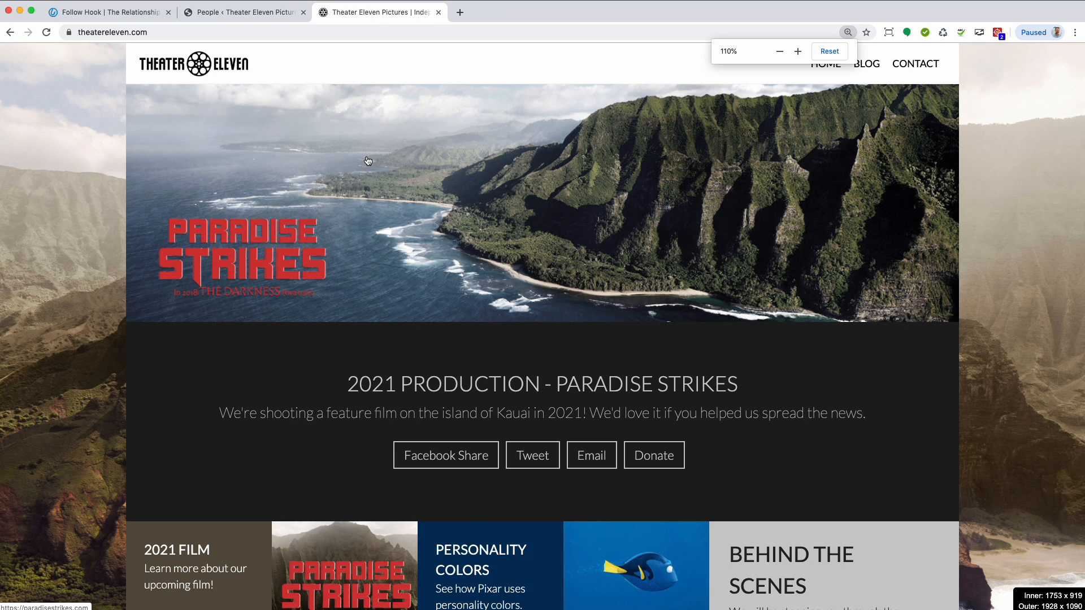
Examine the "Be the first to know" sign-up form in the footer of the Theater Eleven website.
scroll(368, 161, "down", 20)
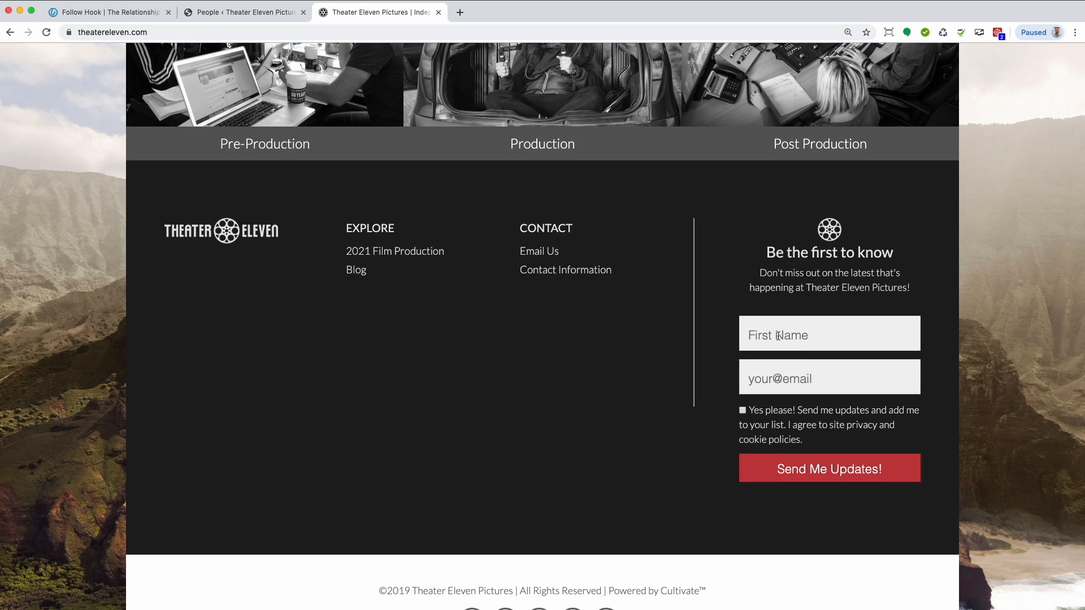
left_click(778, 336)
scroll(763, 288, "down", 2)
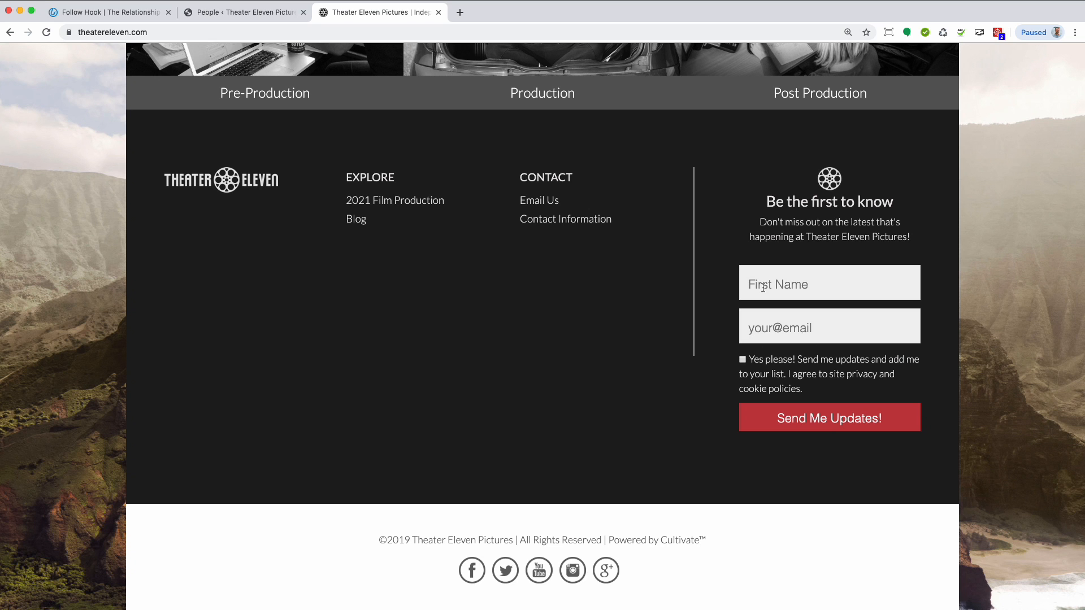
scroll(526, 312, "up", 5)
Switch to the Follow Hook website, view the Follow Hook Pro product page, and return to the home page.
key("ctrl+Tab")
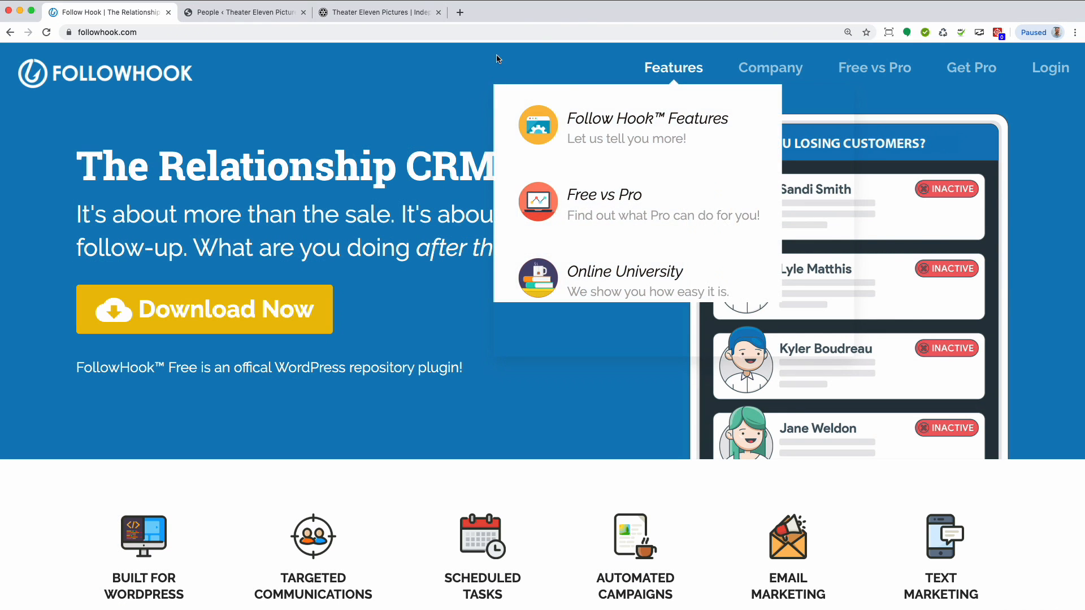
left_click(851, 65)
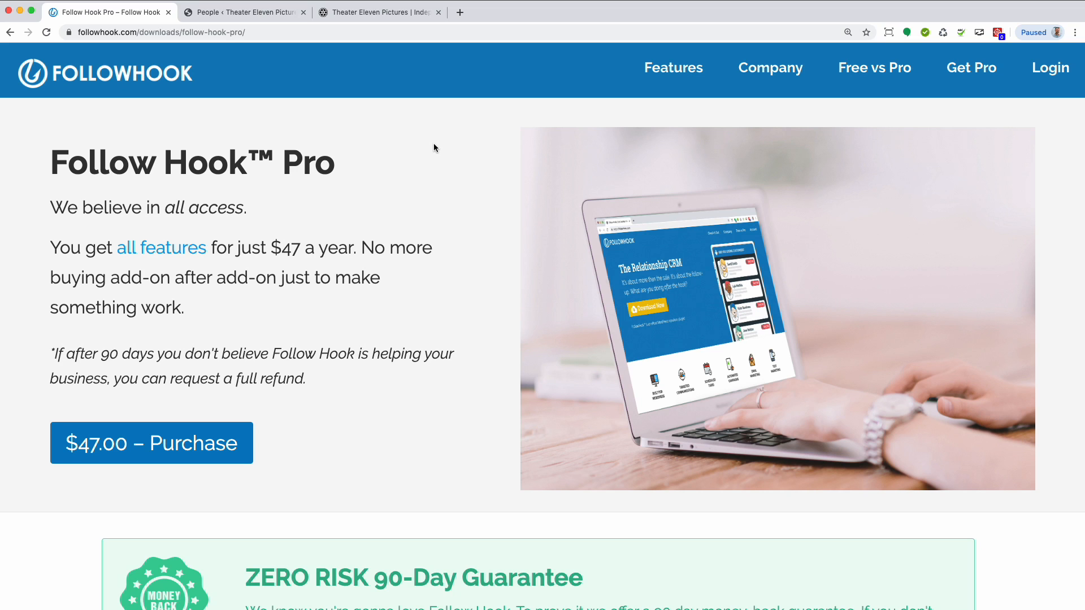
left_click(111, 76)
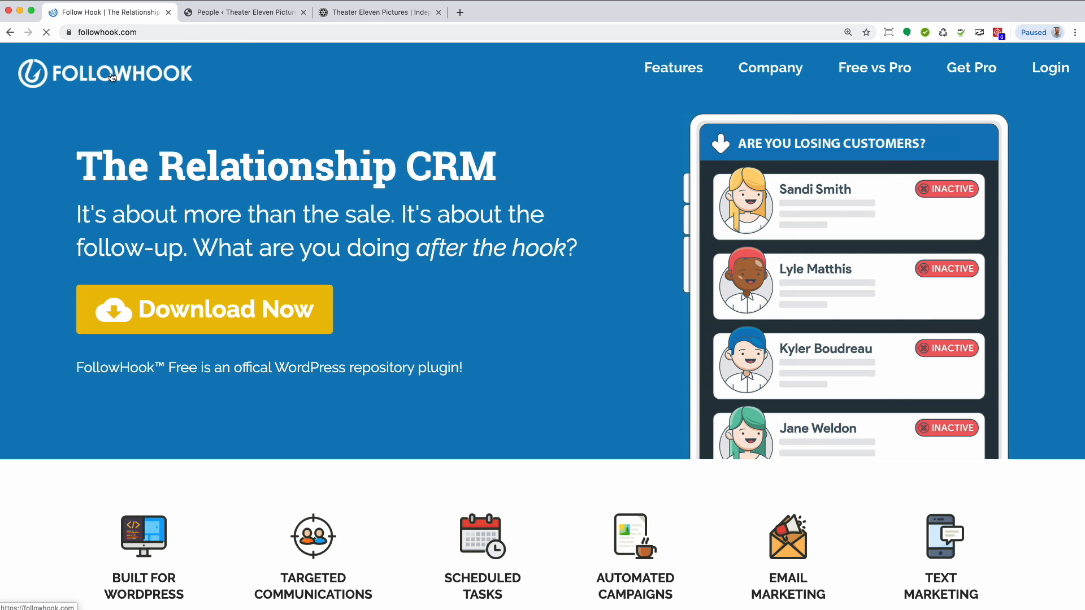